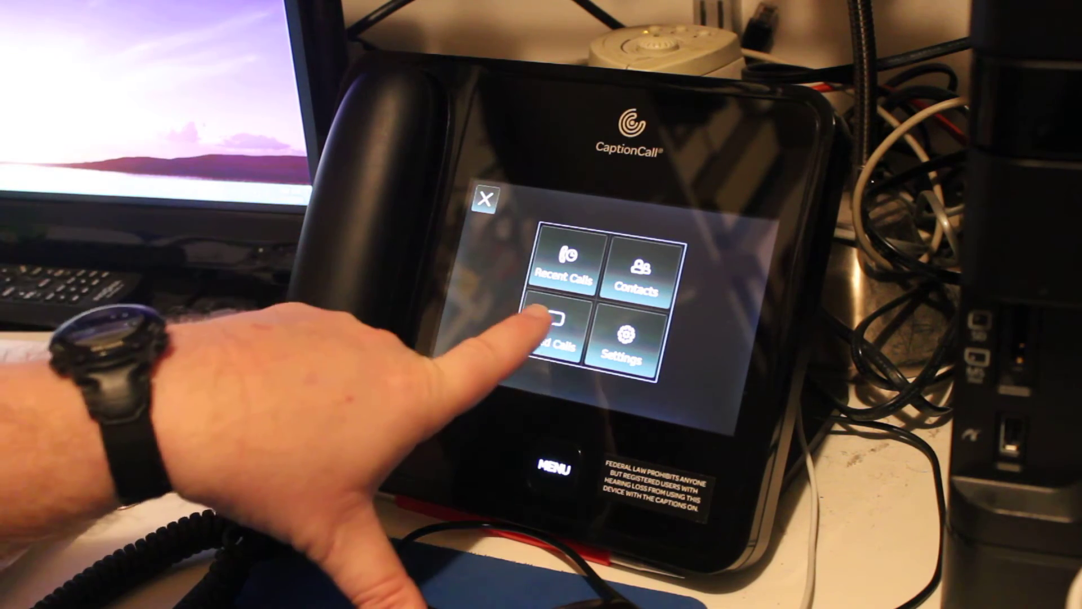
Open the Saved Calls list to find the new Answering Machine entry.
click(550, 326)
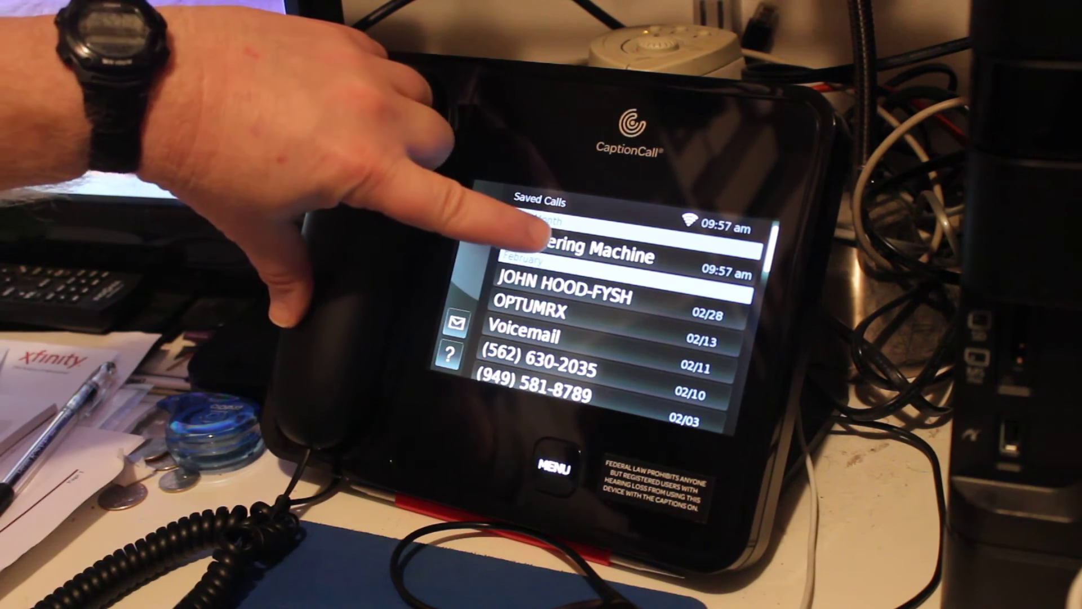
Open the saved Answering Machine call to view its captioned transcript.
click(567, 247)
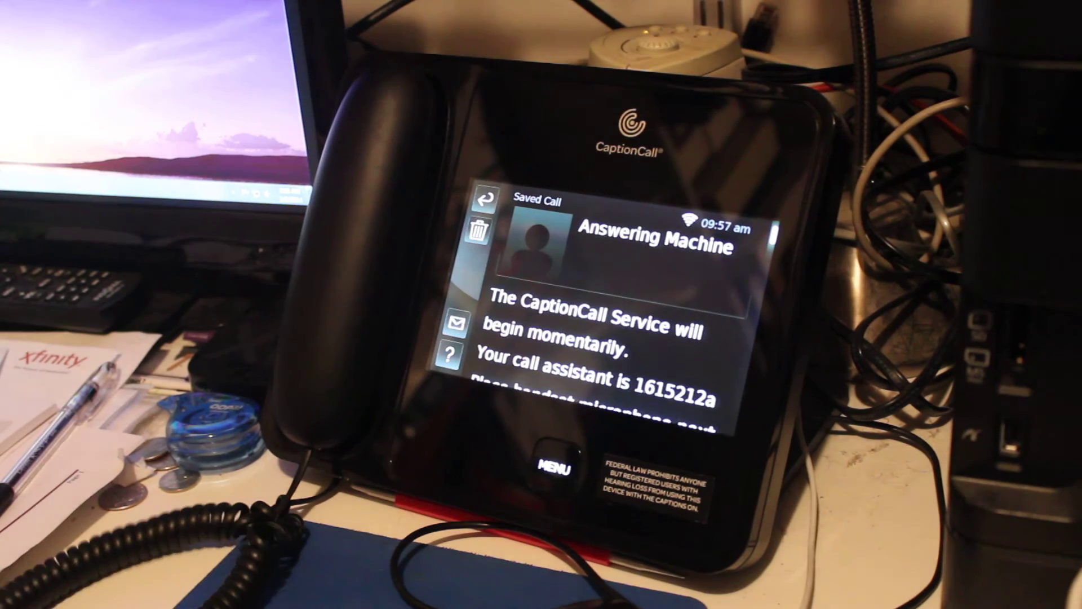